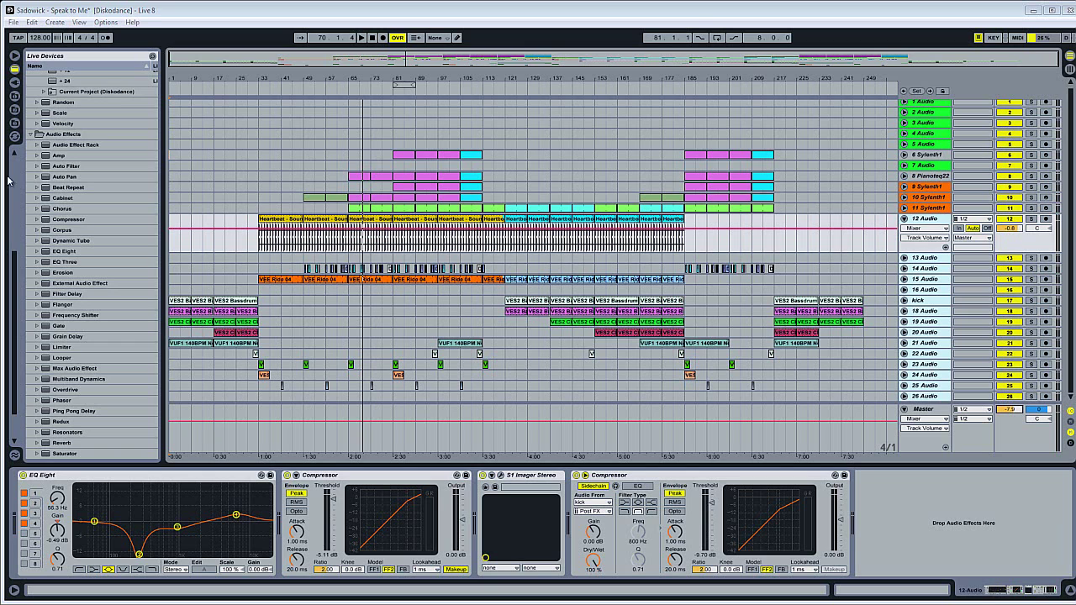
# Play 'Speak to Me' from bar 33, starting at track 12's first Heartbeat clip.
pyautogui.click(295, 222)
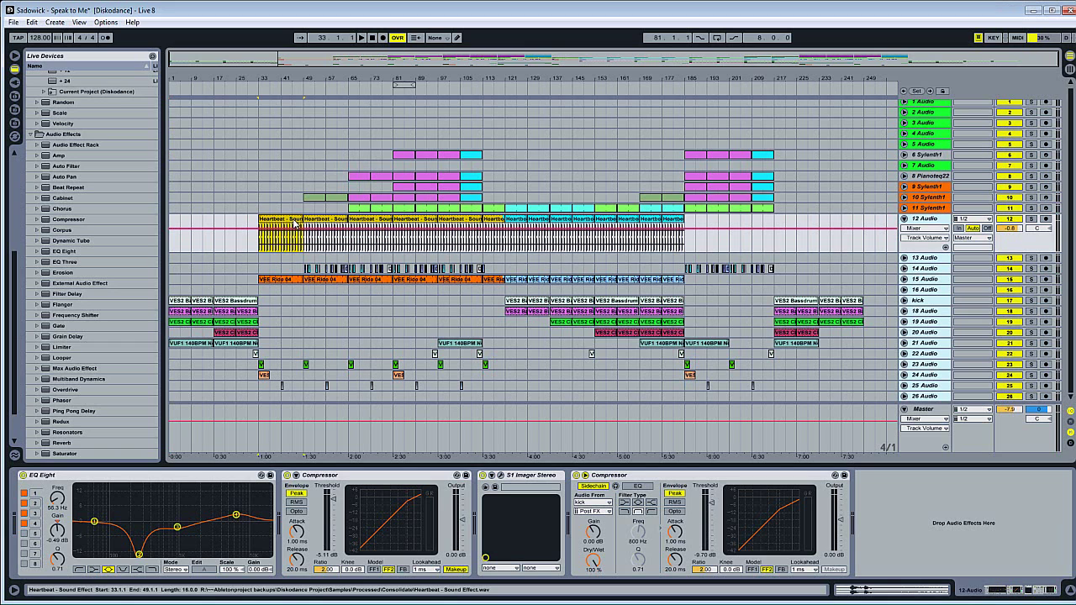
pyautogui.press('space')
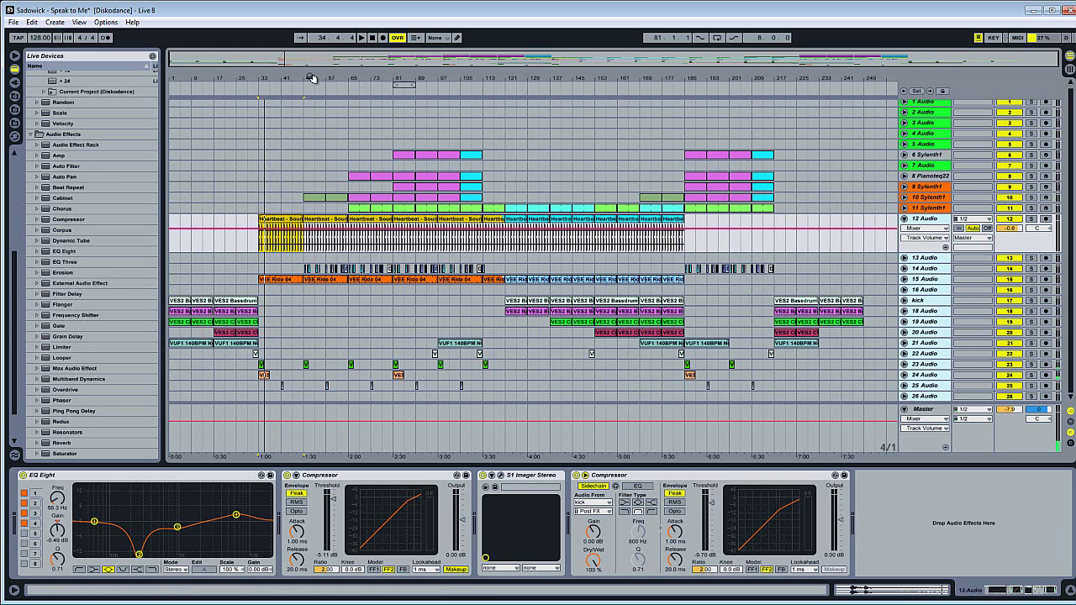
# Zoom the timeline slightly and resume playback from around bar 48.
pyautogui.moveTo(311, 78); pyautogui.dragTo(311, 77)
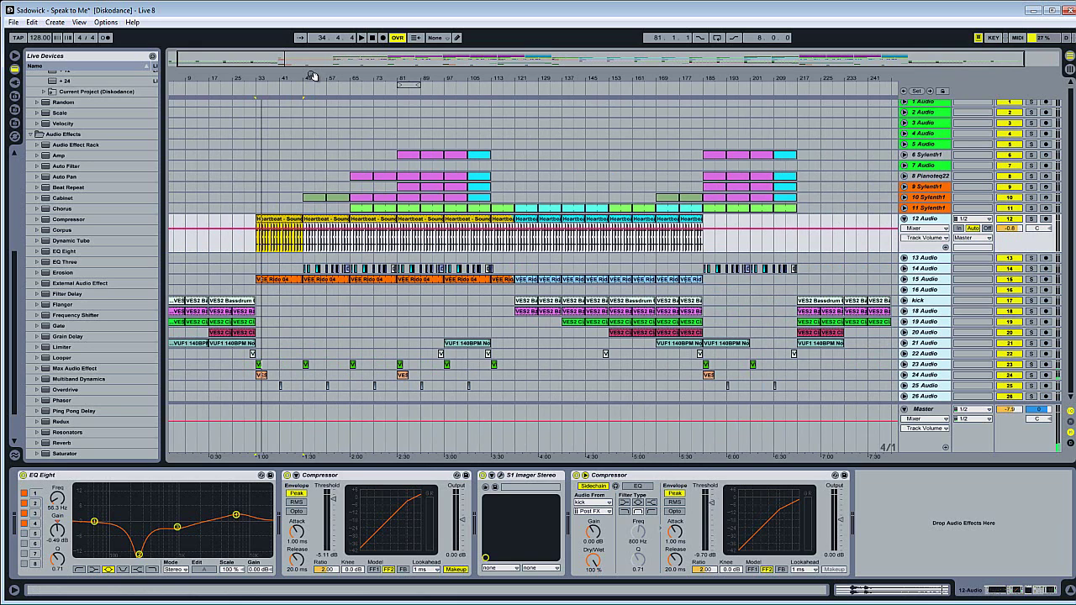
pyautogui.click(300, 84)
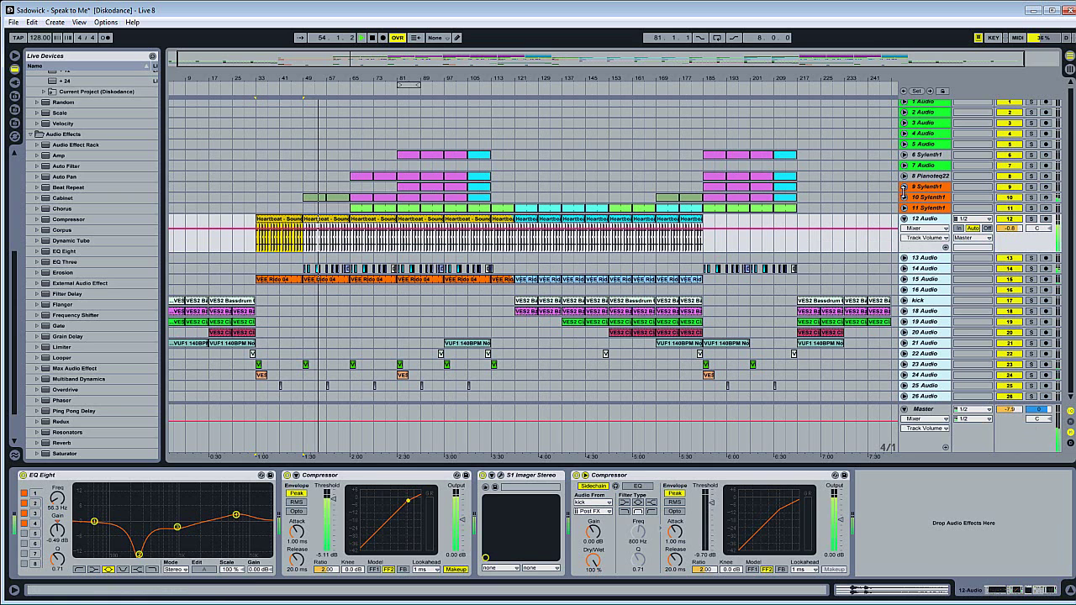
# Unfold tracks 6, 8, 9, 10 and 11 to reveal their Sylenth1 and Pianoteq22 lanes.
pyautogui.click(905, 155)
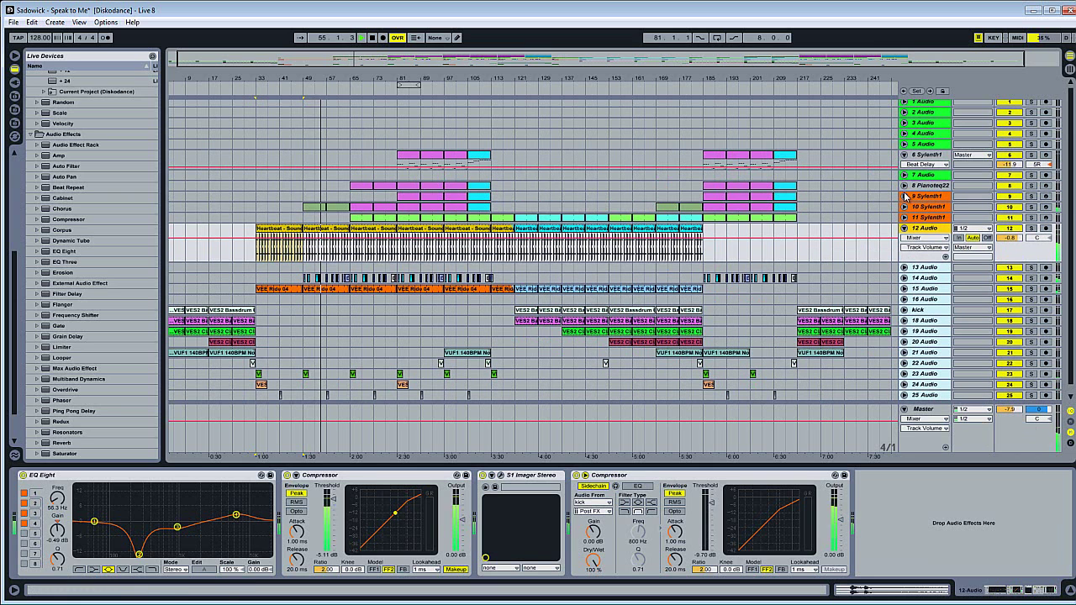
pyautogui.click(904, 185)
pyautogui.click(905, 206)
pyautogui.click(905, 226)
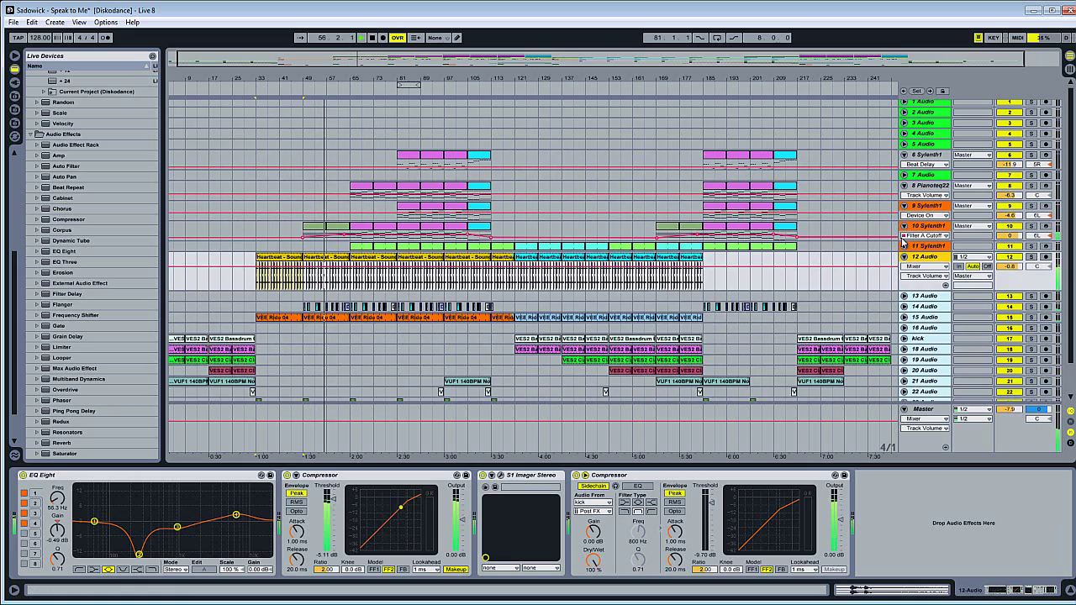
pyautogui.click(905, 246)
# Make track 8 Pianoteq22 taller and show track 7 Audio's devices.
pyautogui.click(992, 236)
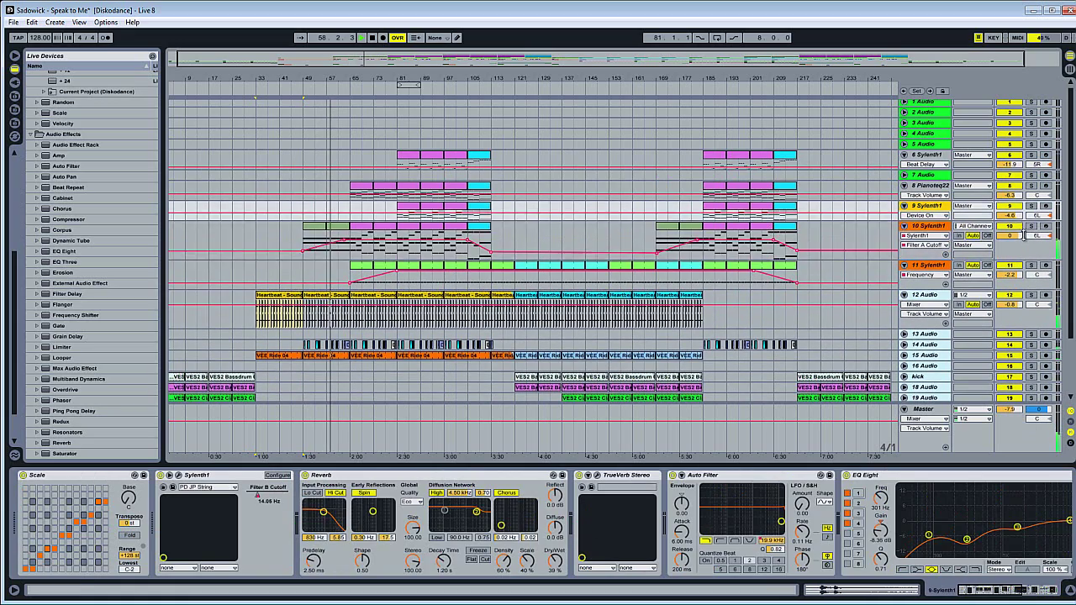
pyautogui.click(1024, 220)
pyautogui.click(1024, 199)
pyautogui.moveTo(1024, 210); pyautogui.dragTo(1024, 220)
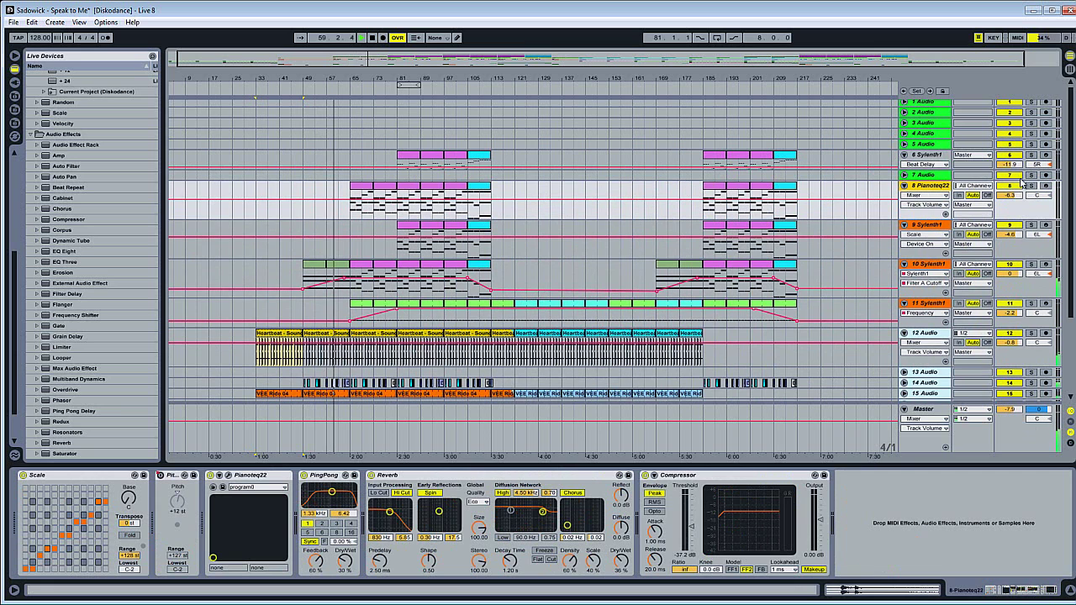
pyautogui.click(1017, 175)
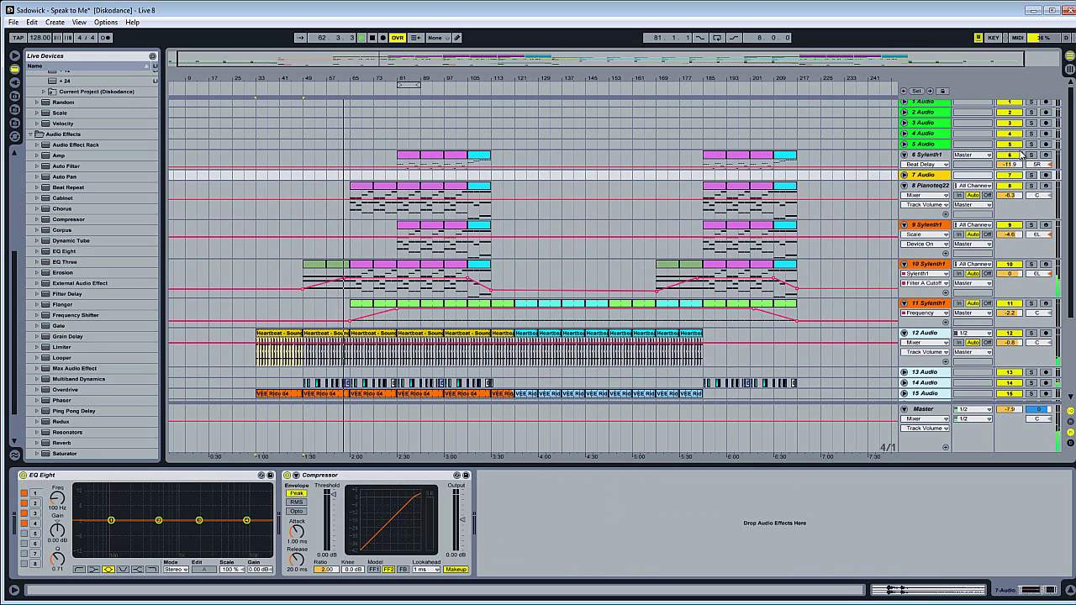
# Zoom the arrangement in horizontally around bar 65 while playback continues.
pyautogui.moveTo(357, 74); pyautogui.dragTo(357, 75)
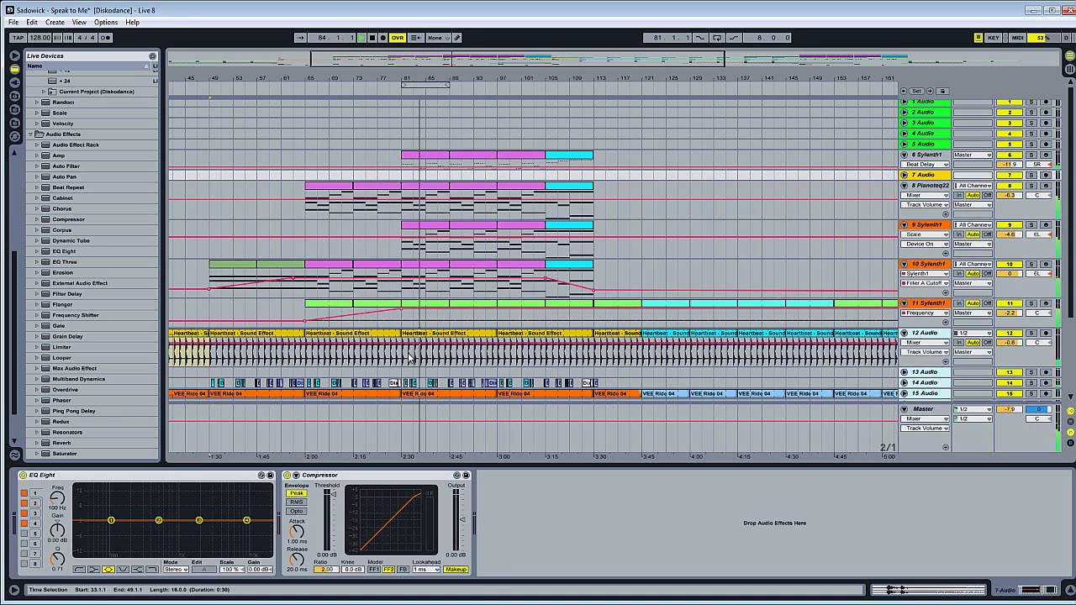
# Play from track 11's clip at bar 89, then zoom out to the whole song.
pyautogui.click(461, 307)
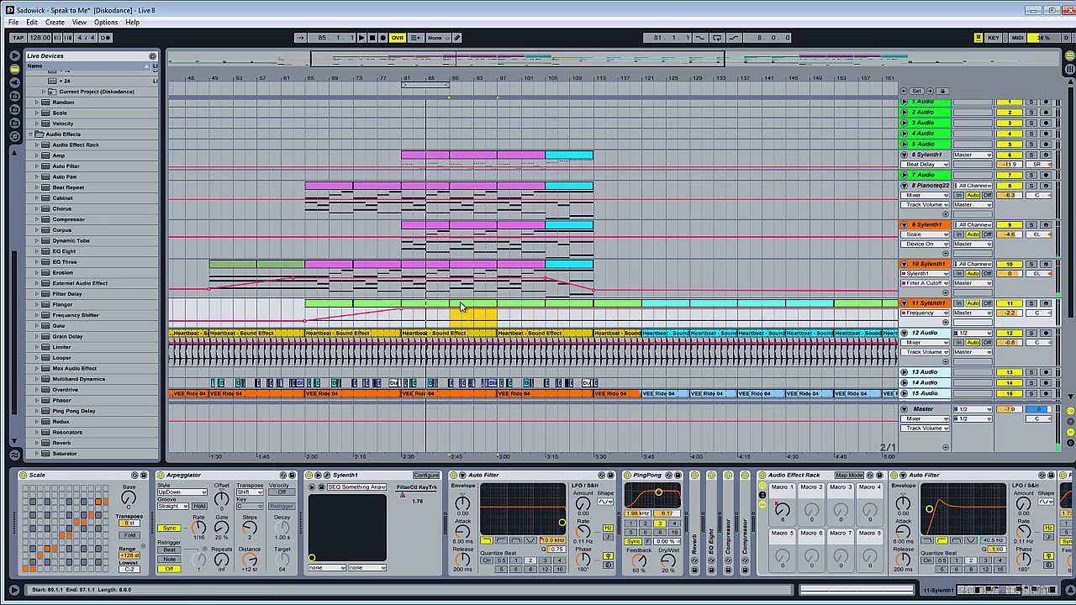
pyautogui.press('space')
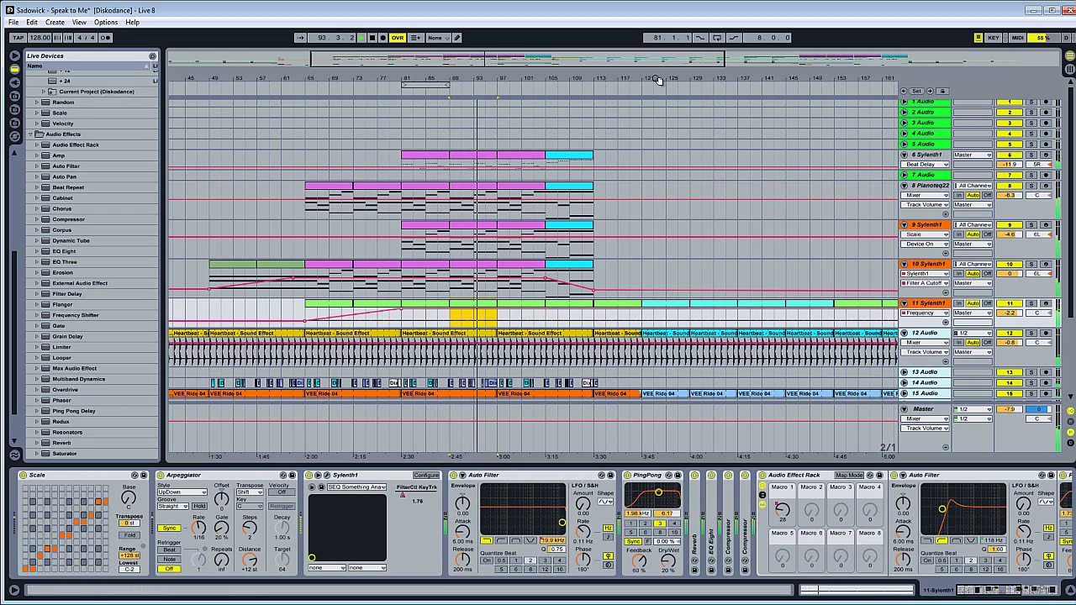
pyautogui.moveTo(656, 79); pyautogui.dragTo(657, 76)
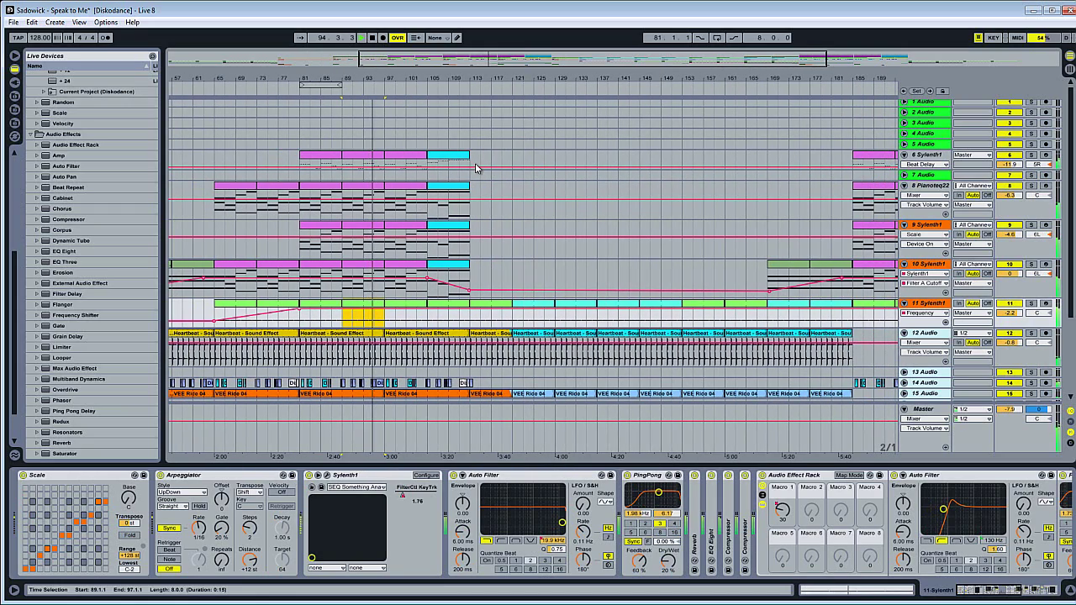
pyautogui.moveTo(465, 73); pyautogui.dragTo(471, 101)
pyautogui.scroll(-1, 473, 125)
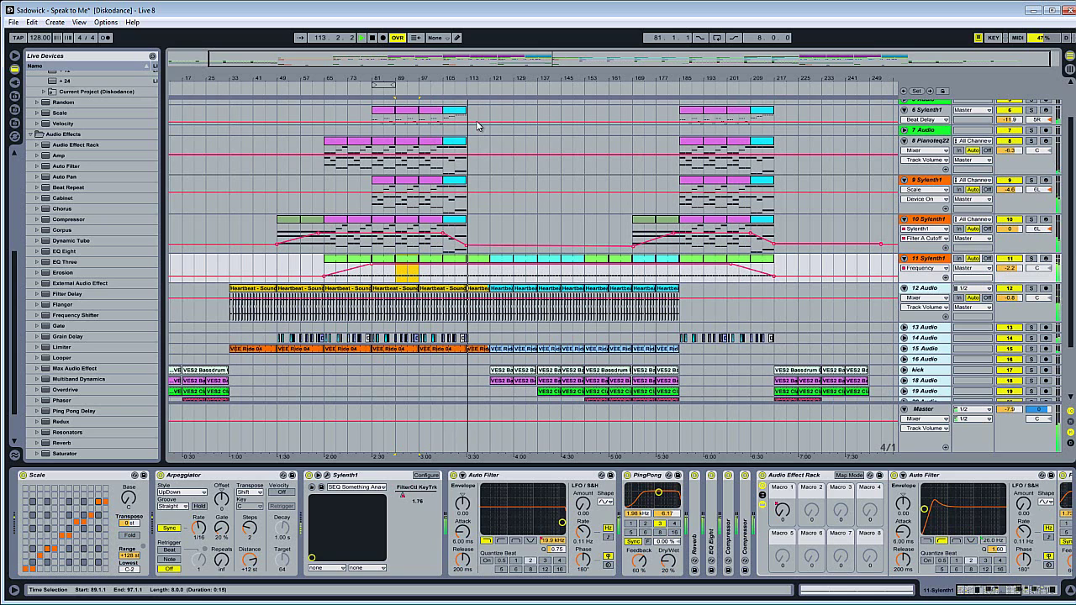
# Restart playback from a bars 113–121 selection on track 11 and zoom in.
pyautogui.press('space')
pyautogui.moveTo(468, 258); pyautogui.dragTo(484, 256)
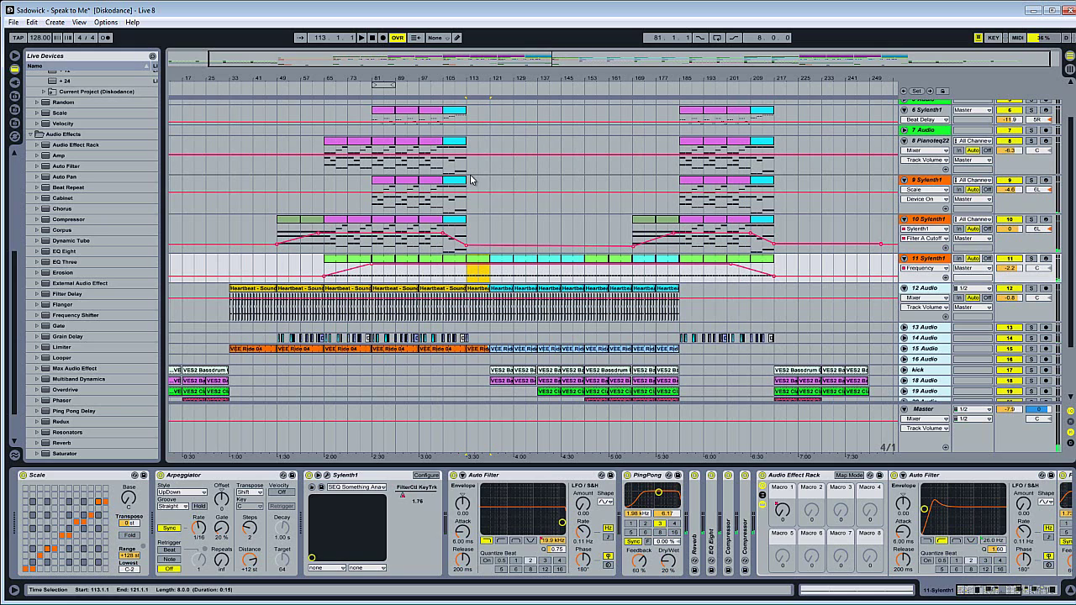
pyautogui.press('space')
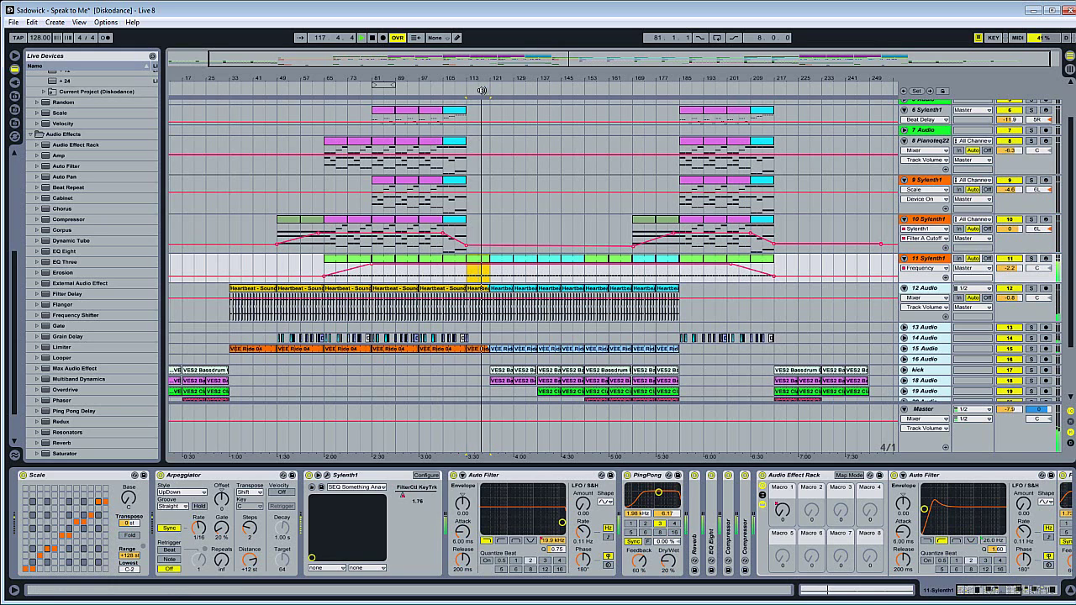
pyautogui.press('+')
pyautogui.press('+')
pyautogui.press('+')
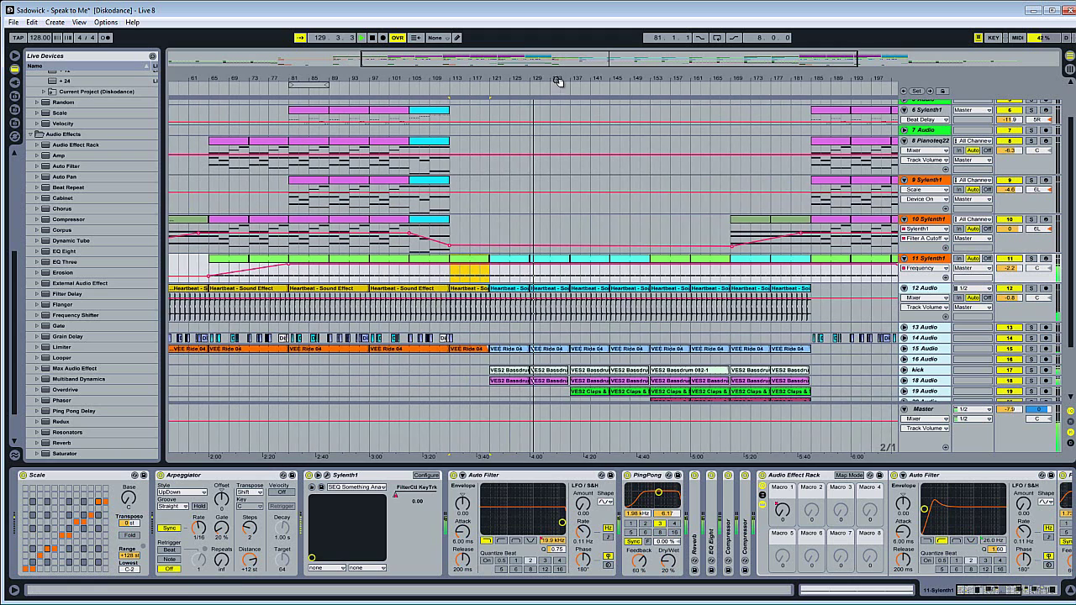
# Skip playback ahead to bars 136, 153, then zoom out and jump to bar 209.
pyautogui.click(566, 88)
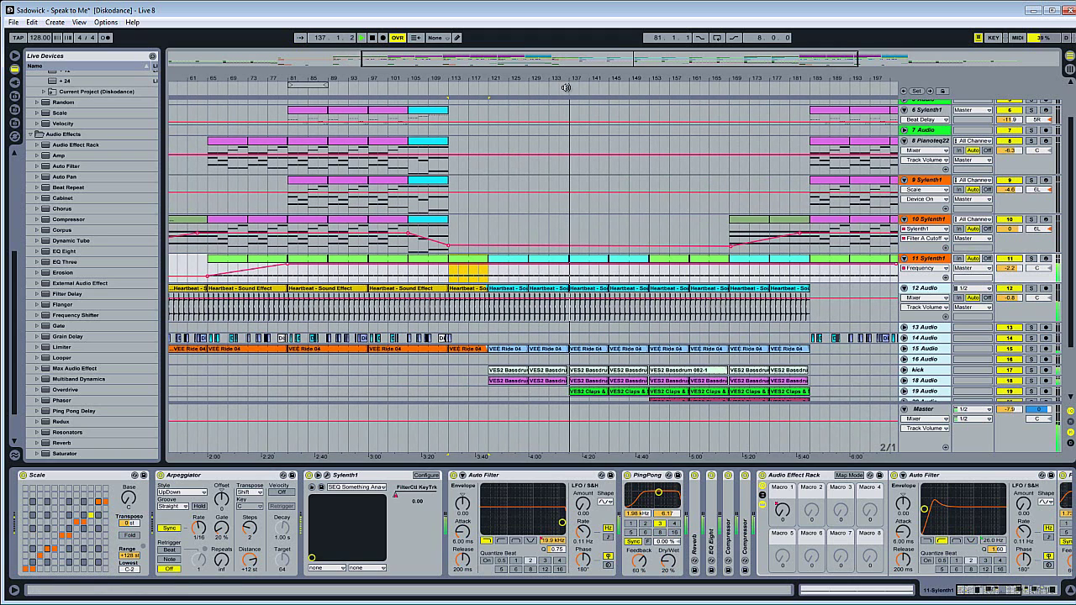
pyautogui.click(645, 89)
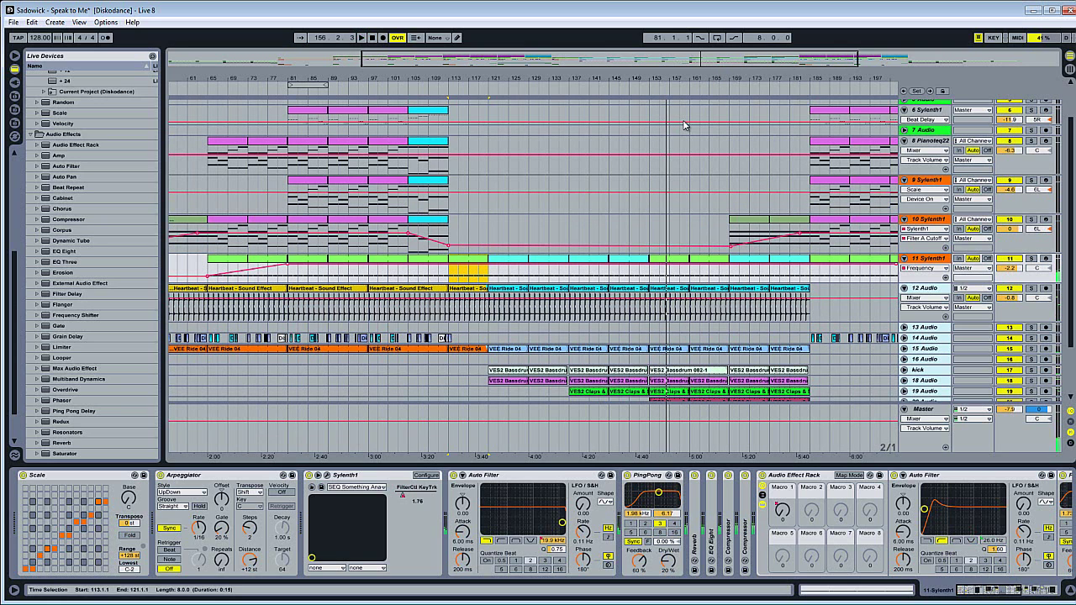
pyautogui.moveTo(769, 77); pyautogui.dragTo(765, 85)
pyautogui.click(765, 85)
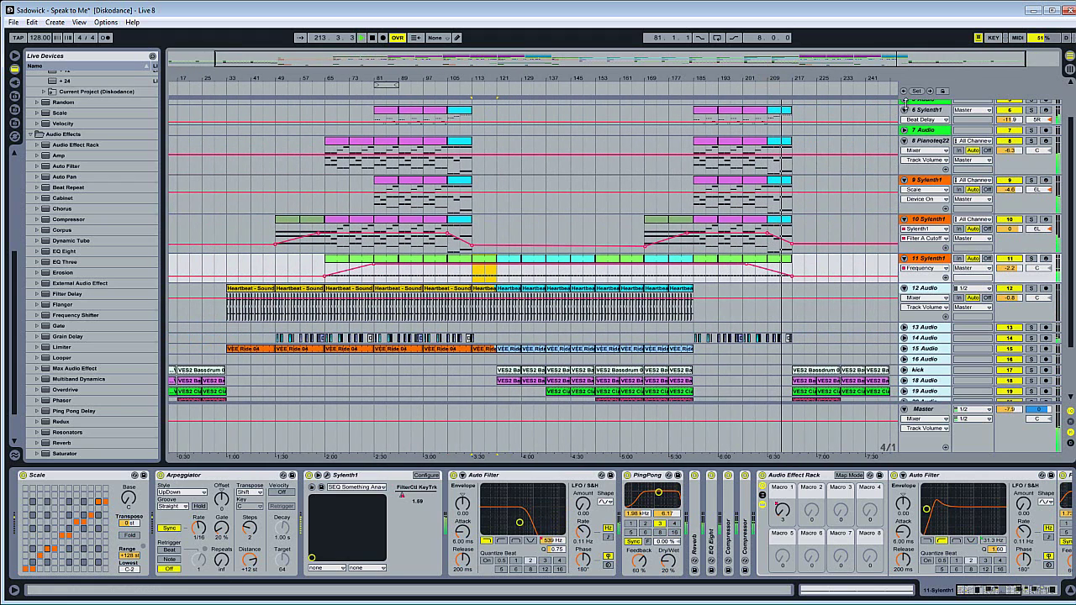
# Solo track 10 Sylenth1 and play it from its first clip at bar 65.
pyautogui.click(344, 221)
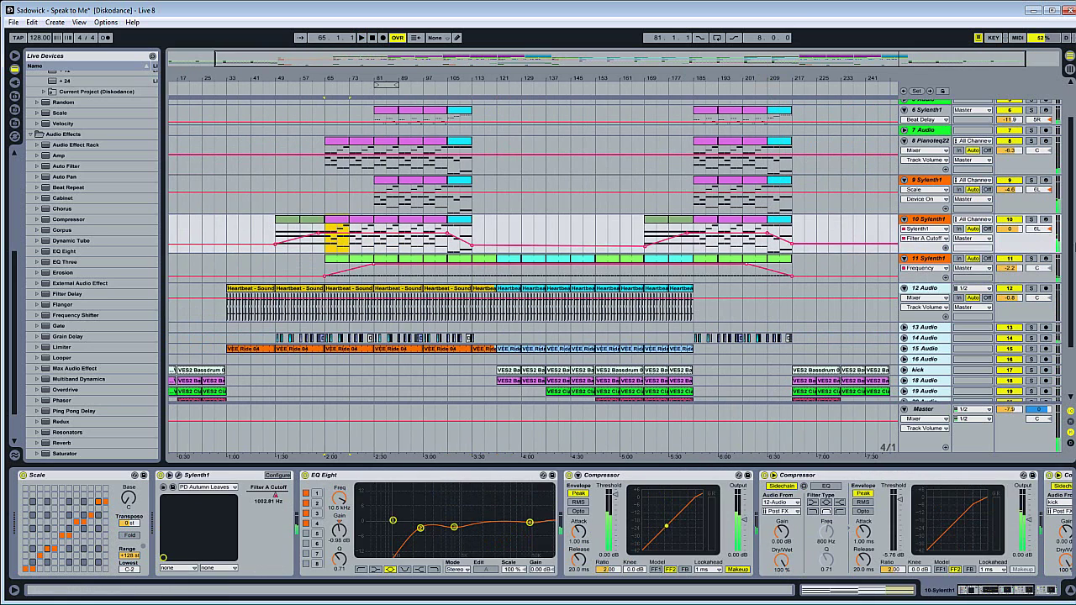
pyautogui.click(1029, 220)
pyautogui.press('space')
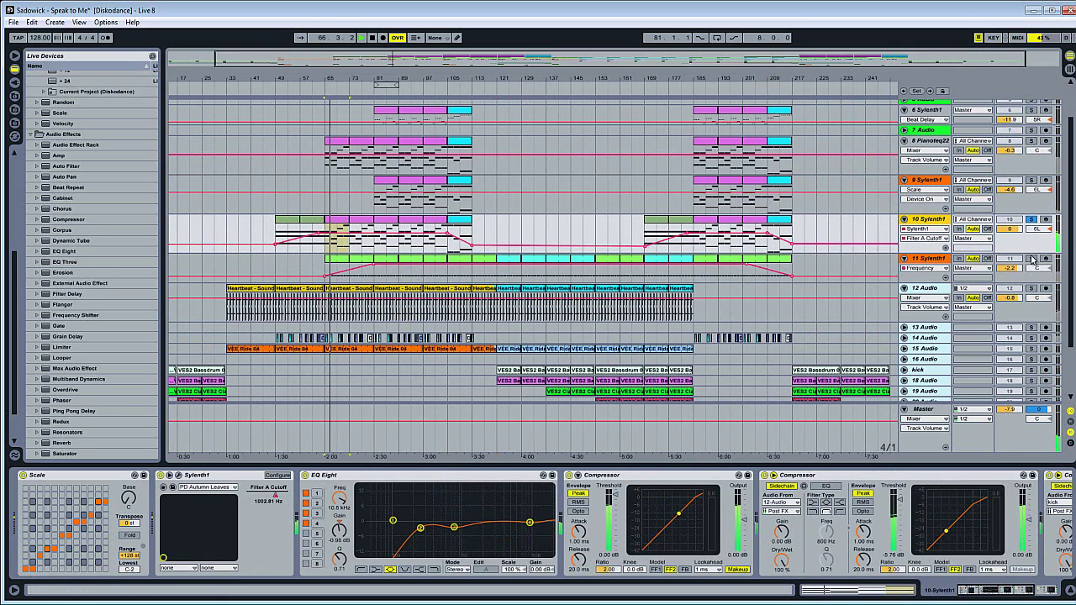
# Solo track 9 Sylenth1 from bar 81, then select track 8 Pianoteq22 at bar 81.
pyautogui.click(387, 193)
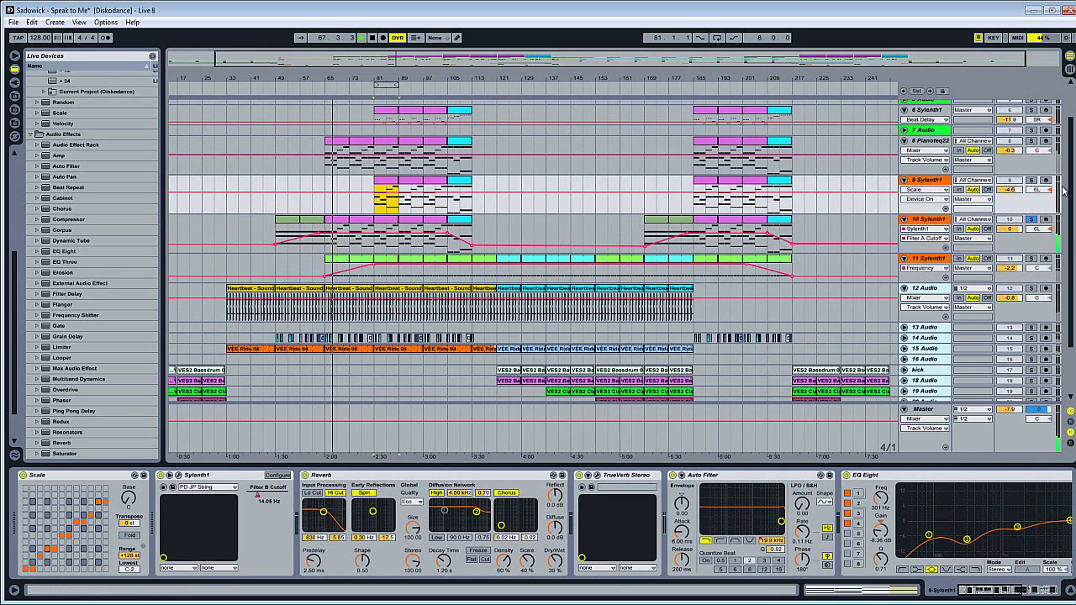
pyautogui.click(1032, 180)
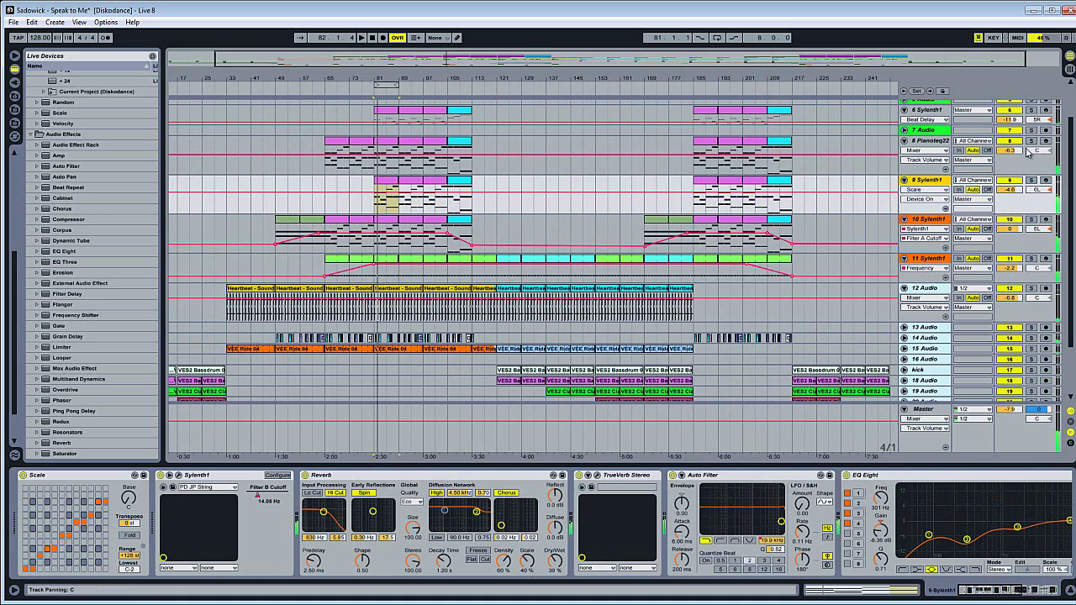
pyautogui.click(394, 153)
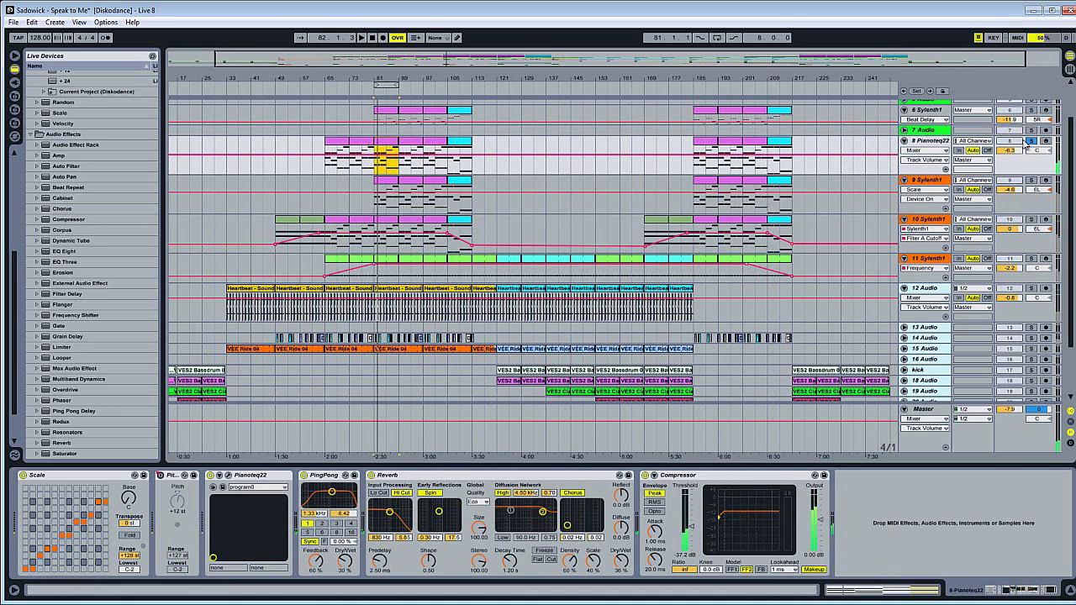
pyautogui.scroll(2, 1026, 144)
# Select track 6 Sylenth1, play from around bar 100, then stop at bar 110.
pyautogui.press('Up')
pyautogui.press('Up')
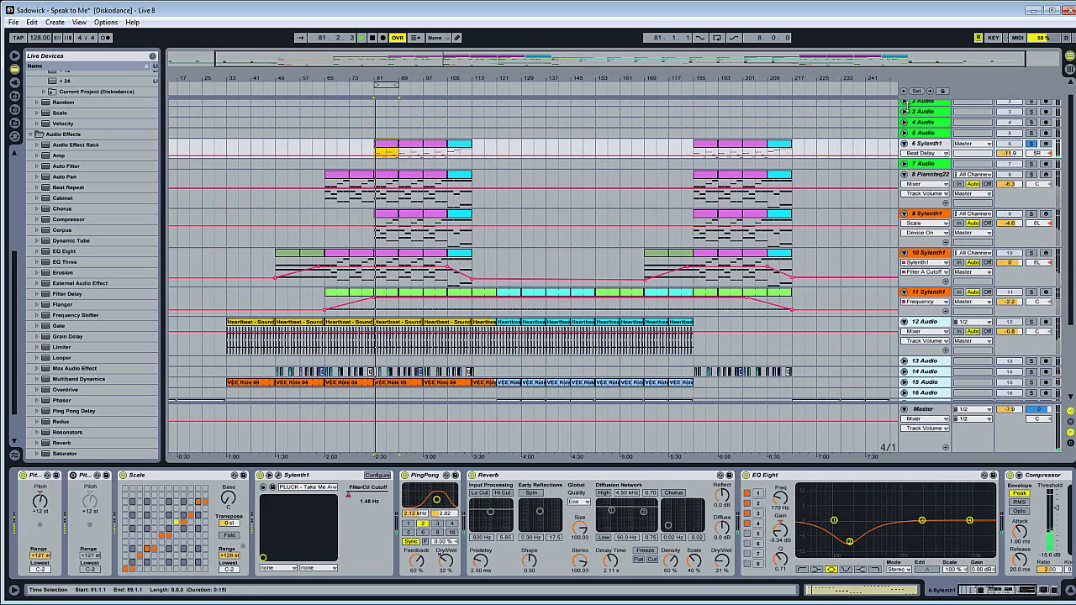
pyautogui.click(434, 87)
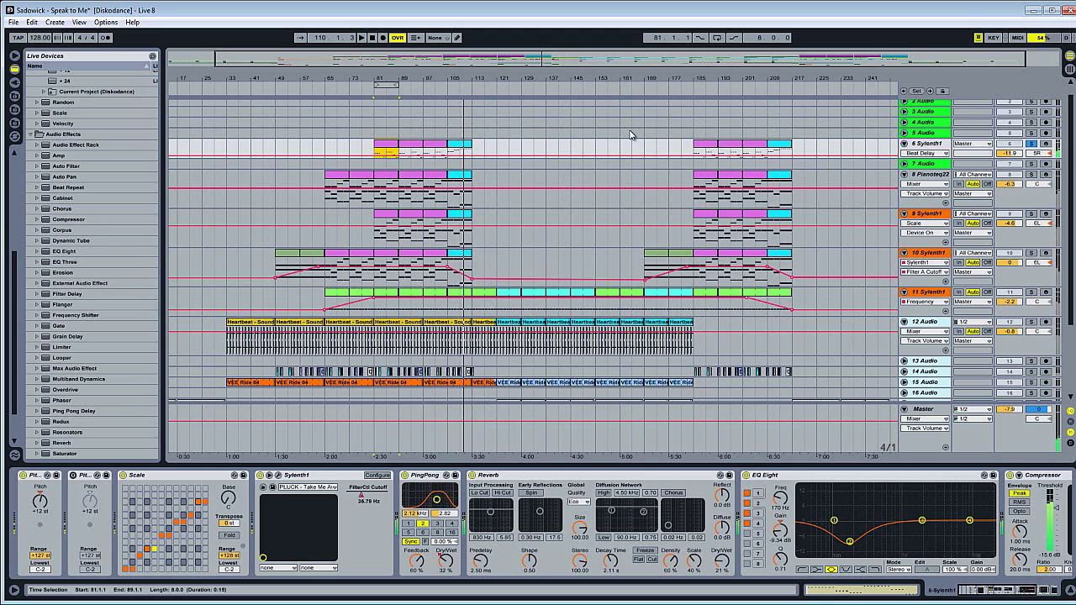
pyautogui.click(374, 40)
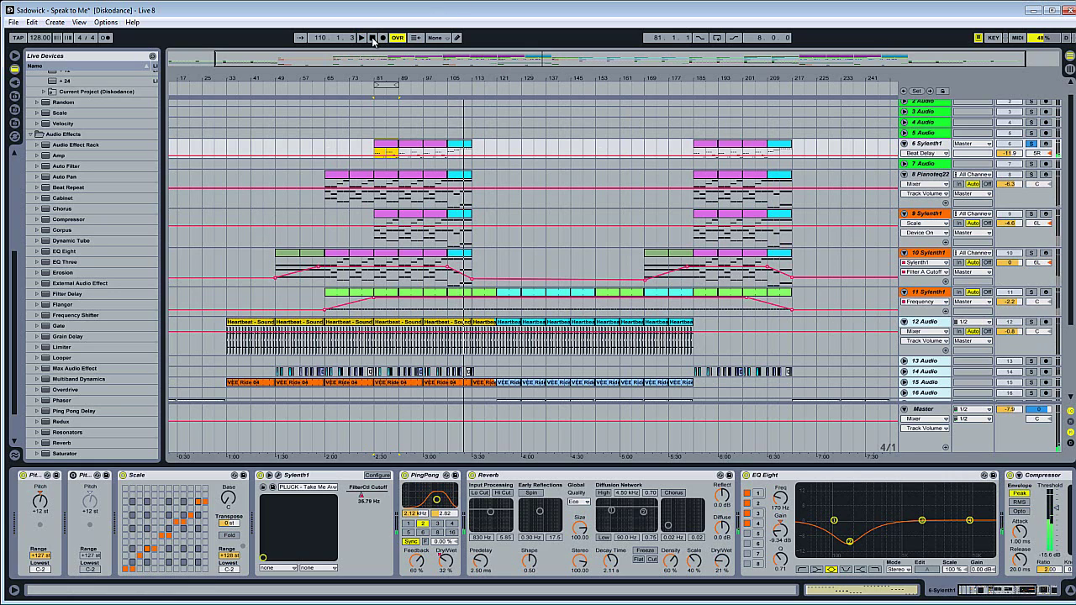